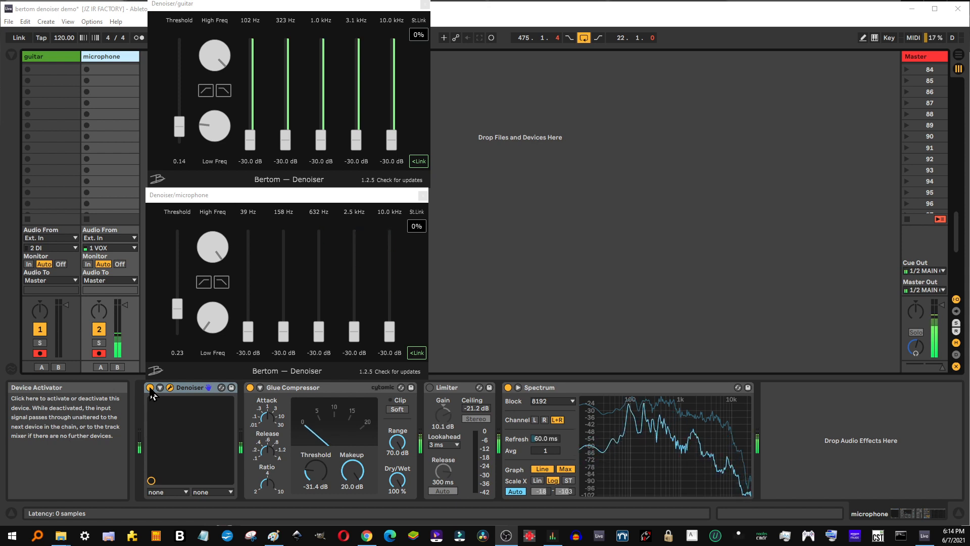
# Compare the microphone signal with Denoiser bypassed and active, both without and with the Limiter, leaving Denoiser on and the Limiter off.
pyautogui.click(150, 388)
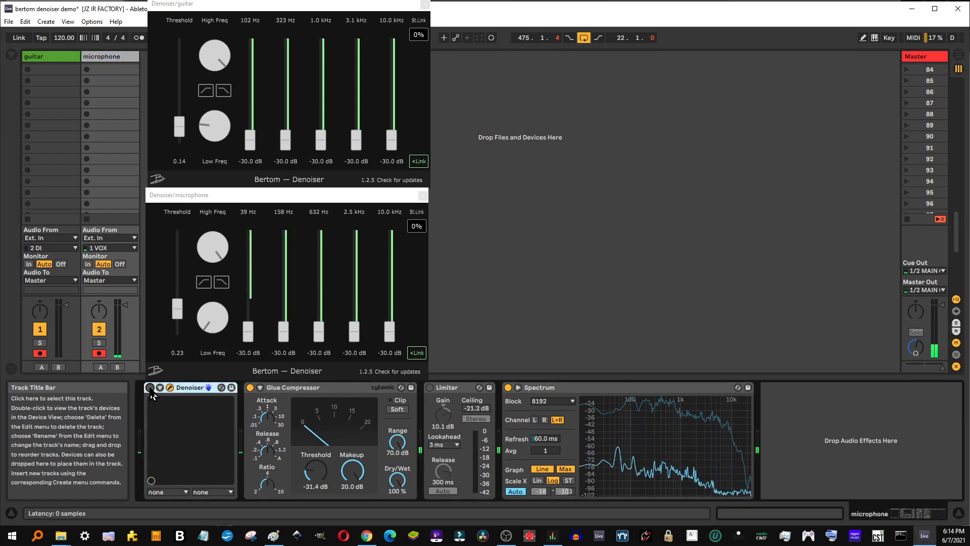
pyautogui.click(150, 387)
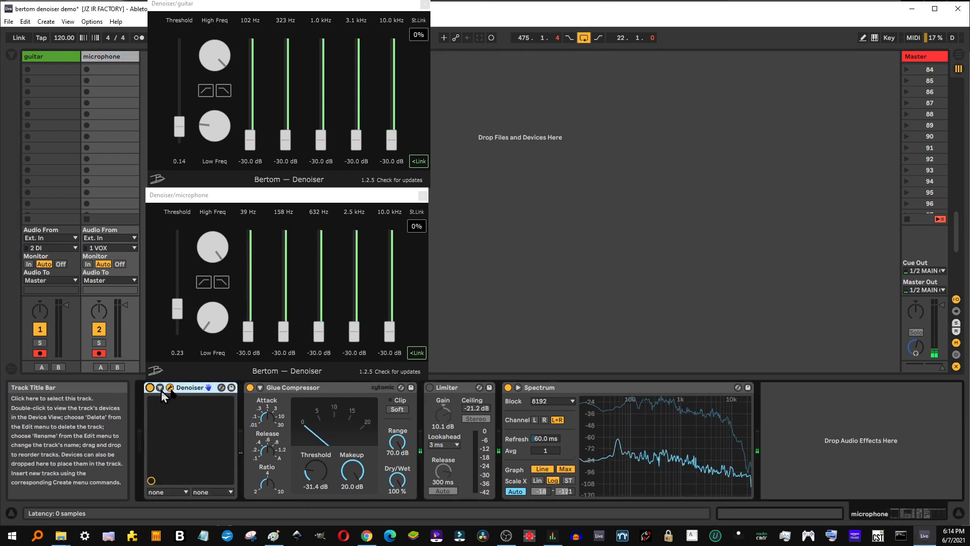
pyautogui.click(430, 388)
pyautogui.click(430, 388)
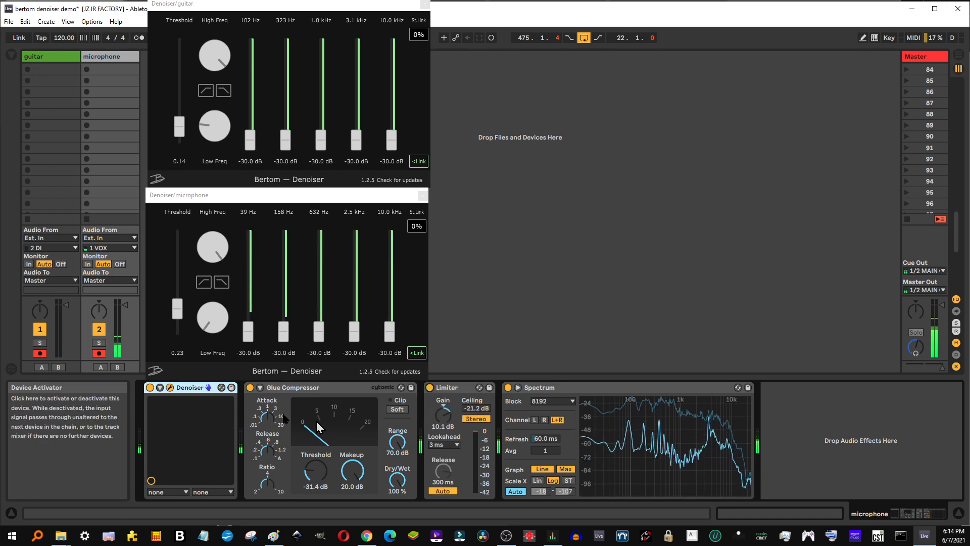
pyautogui.click(150, 388)
pyautogui.click(150, 387)
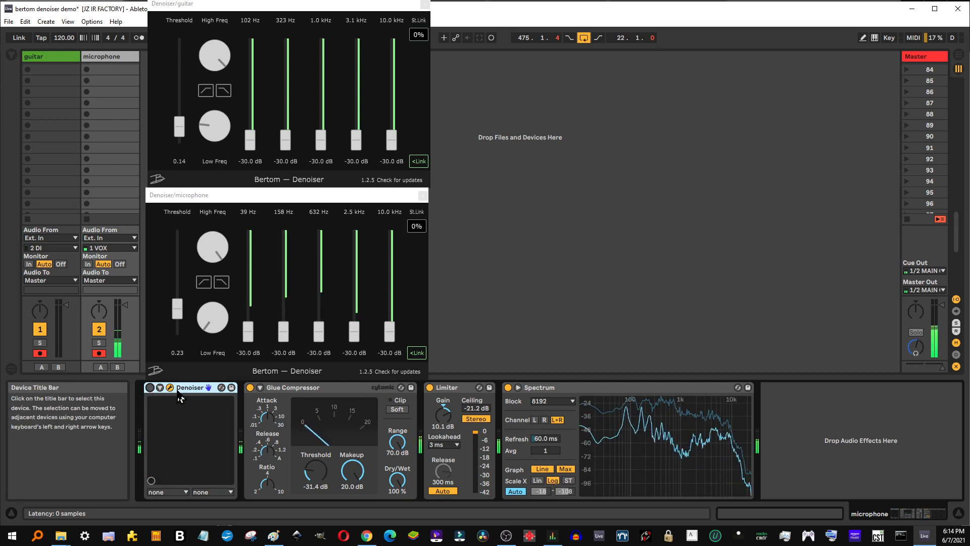
pyautogui.click(150, 387)
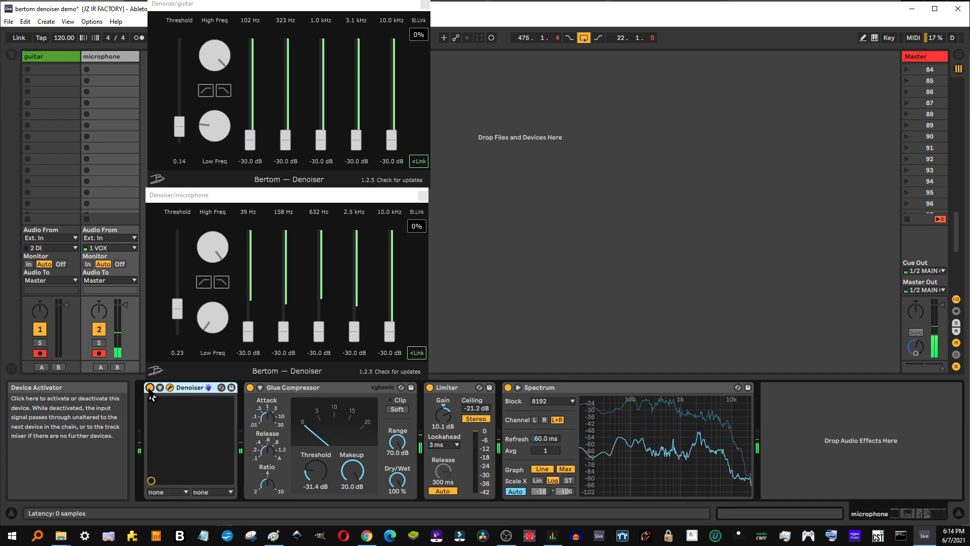
pyautogui.click(429, 387)
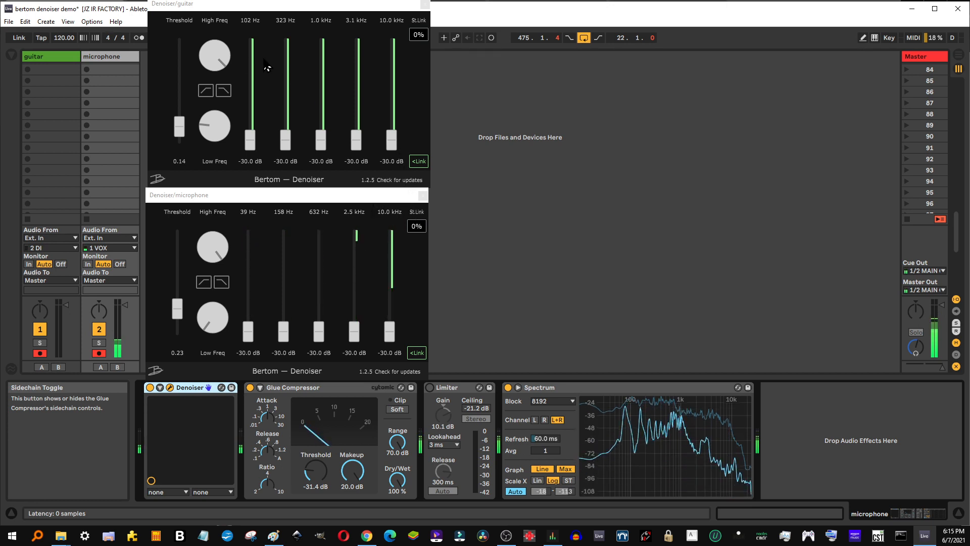
# Lower the microphone Denoiser's threshold to 0.00, then raise it back to 0.23.
pyautogui.moveTo(252, 336); pyautogui.dragTo(246, 357)
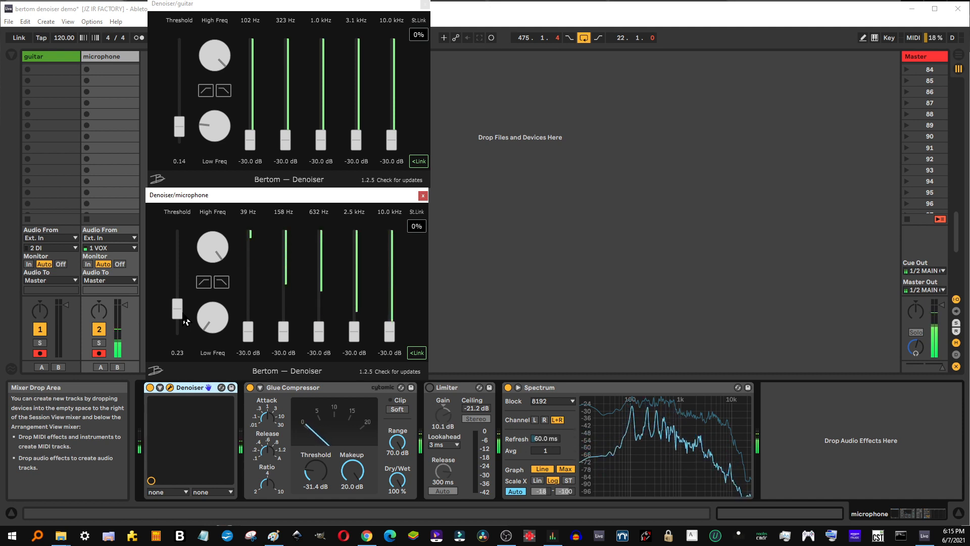
pyautogui.moveTo(177, 309); pyautogui.dragTo(176, 346)
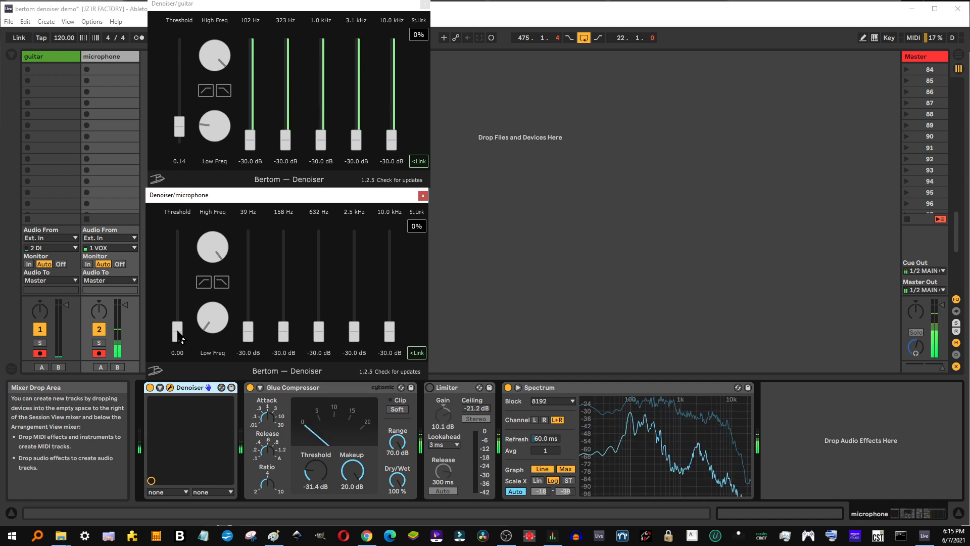
pyautogui.moveTo(180, 337); pyautogui.dragTo(183, 321)
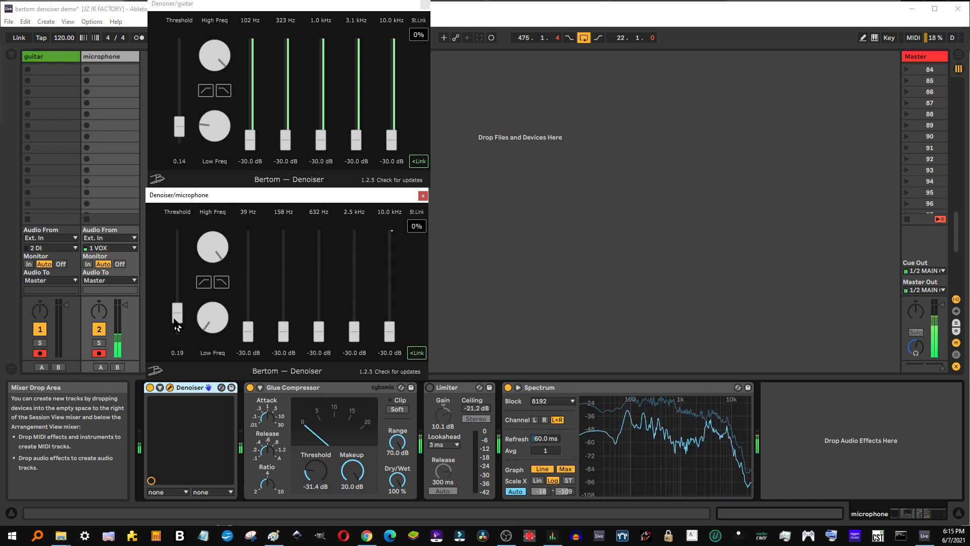
pyautogui.moveTo(175, 320); pyautogui.dragTo(182, 317)
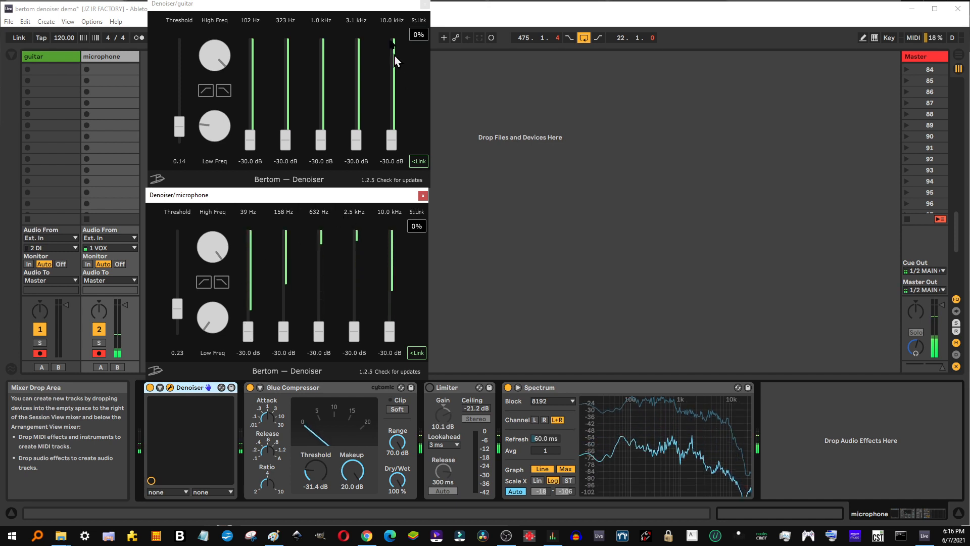
# Close the microphone's Denoiser window and show the guitar track's device chain with its Denoiser window moved lower.
pyautogui.click(423, 195)
pyautogui.moveTo(318, 4); pyautogui.dragTo(329, 97)
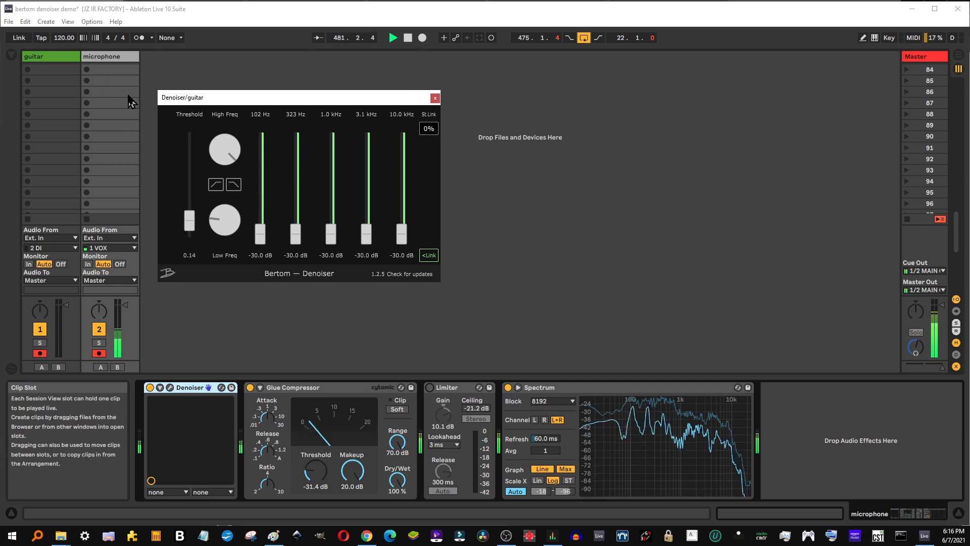
pyautogui.click(39, 59)
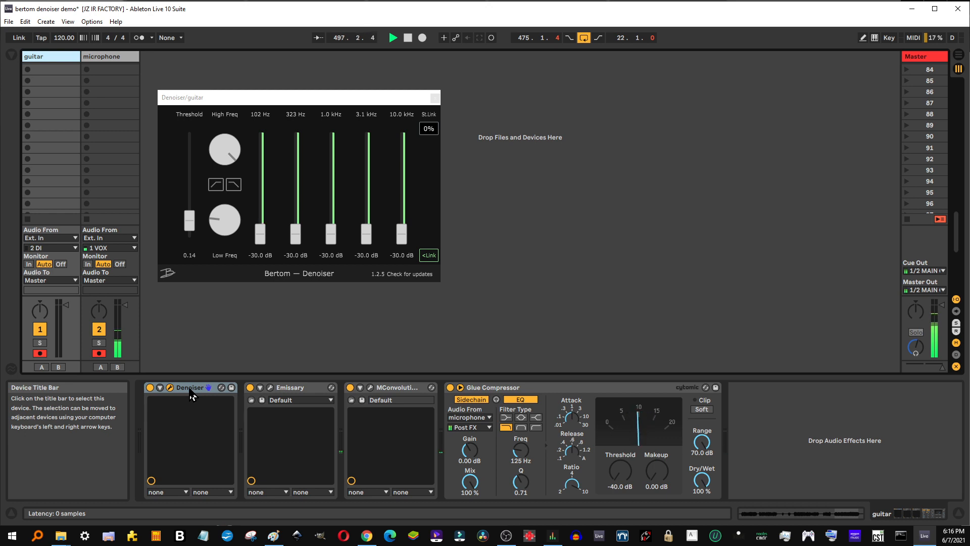
# Compare the guitar track's noise with its Denoiser bypassed and active, leaving Denoiser on.
pyautogui.click(149, 388)
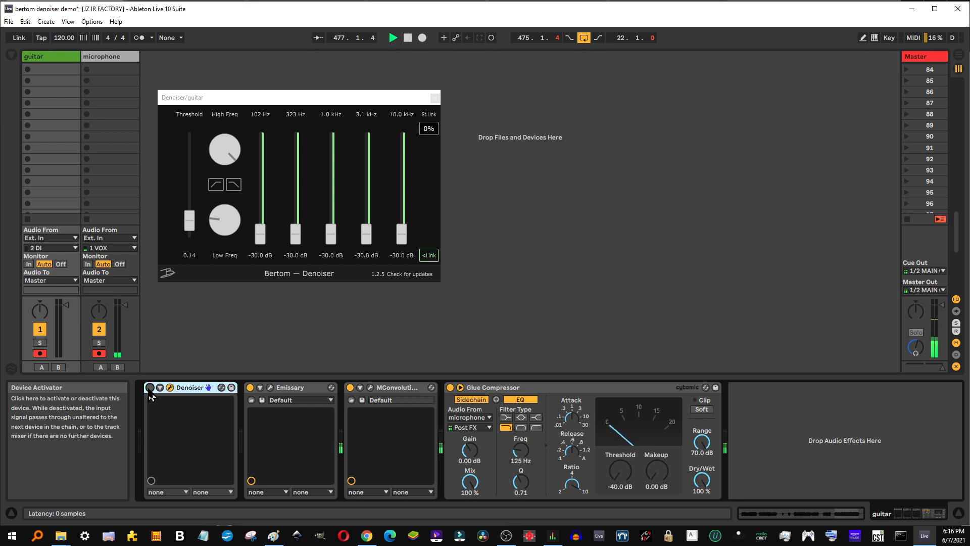
pyautogui.click(149, 388)
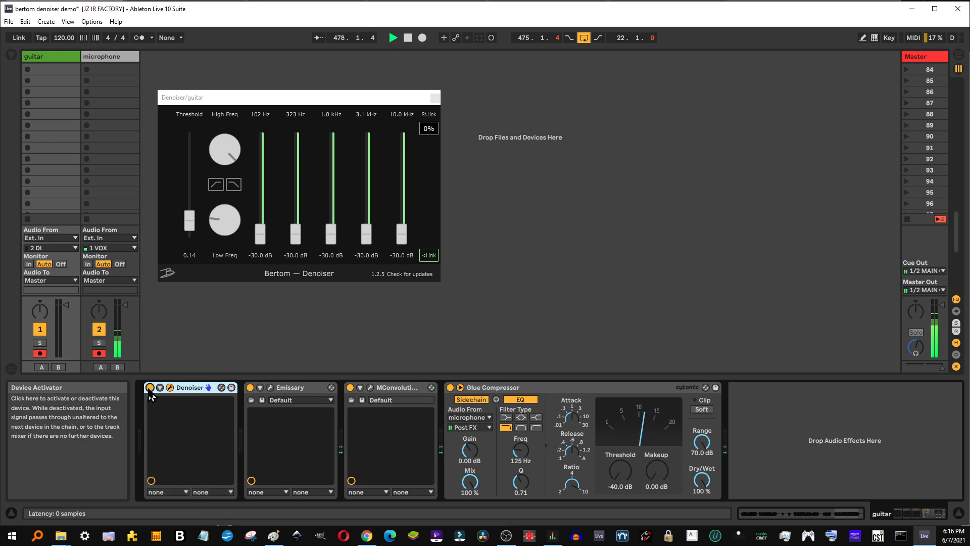
pyautogui.click(150, 387)
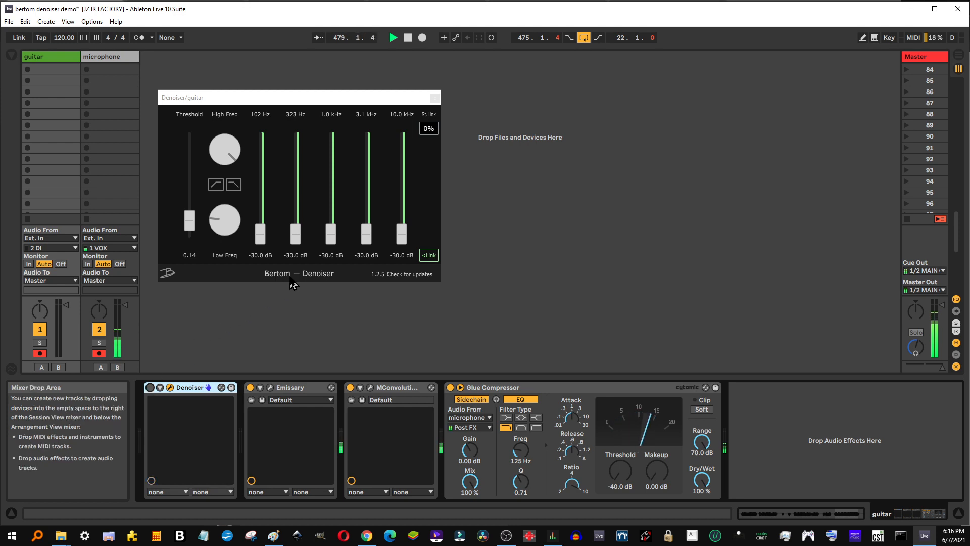
pyautogui.click(149, 388)
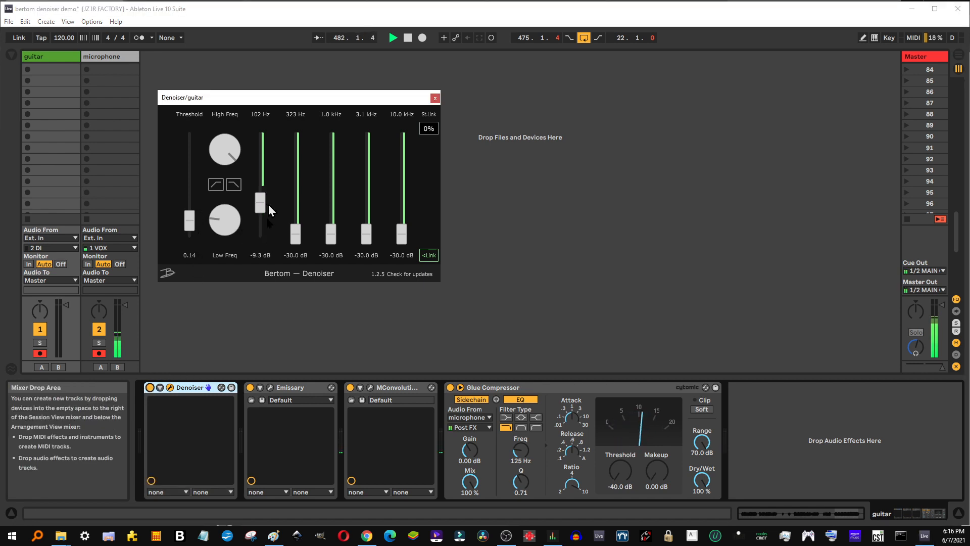
# Lower the guitar Denoiser's threshold to 0.00, then raise it to 0.13.
pyautogui.moveTo(191, 221); pyautogui.dragTo(188, 286)
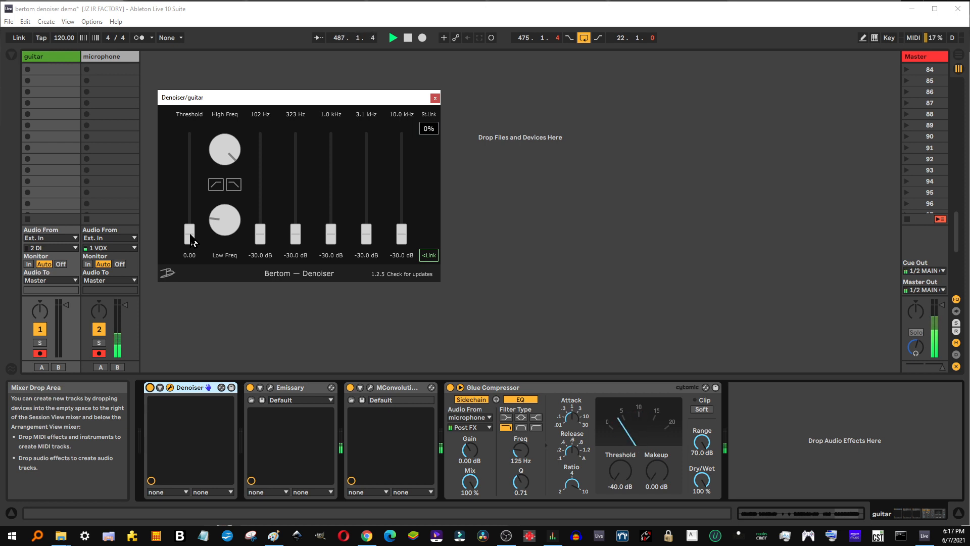
pyautogui.moveTo(191, 235); pyautogui.dragTo(191, 223)
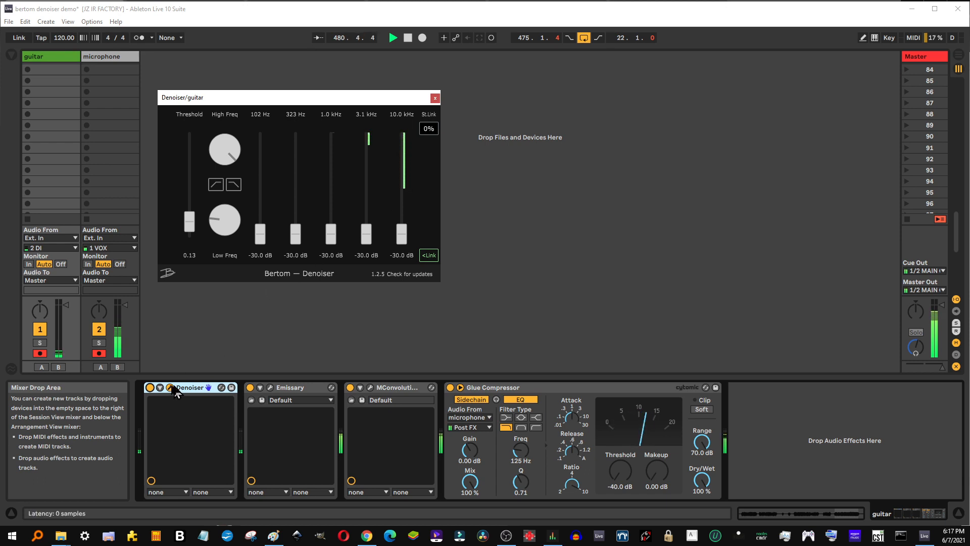
# Switch the guitar's Denoiser off and on repeatedly to compare the sound at the 0.13 threshold, leaving it on.
pyautogui.click(149, 388)
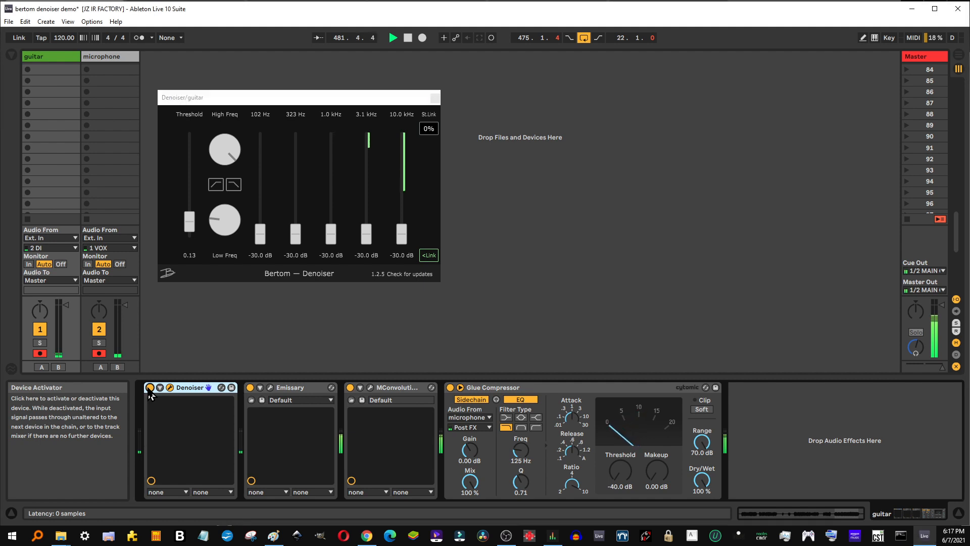
pyautogui.click(150, 389)
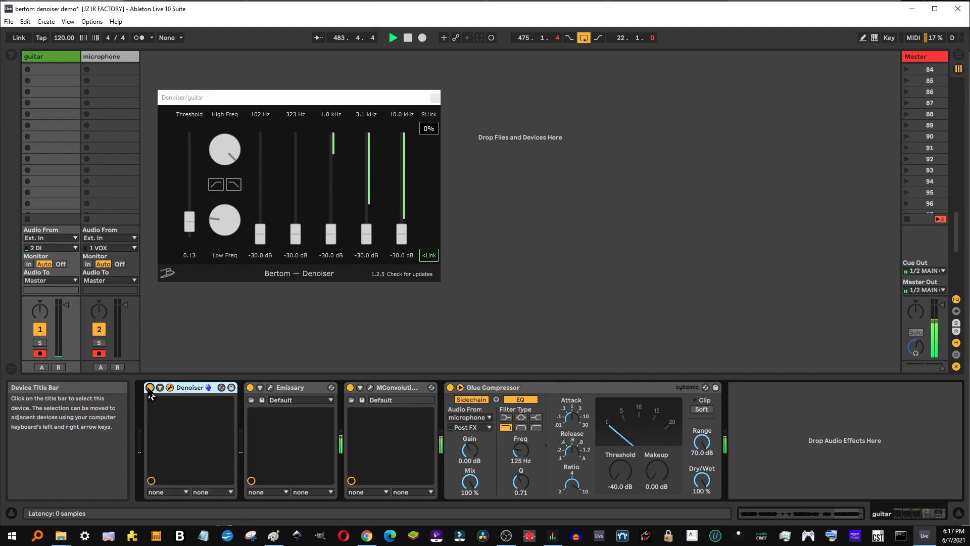
pyautogui.click(150, 388)
pyautogui.click(150, 388)
pyautogui.click(149, 388)
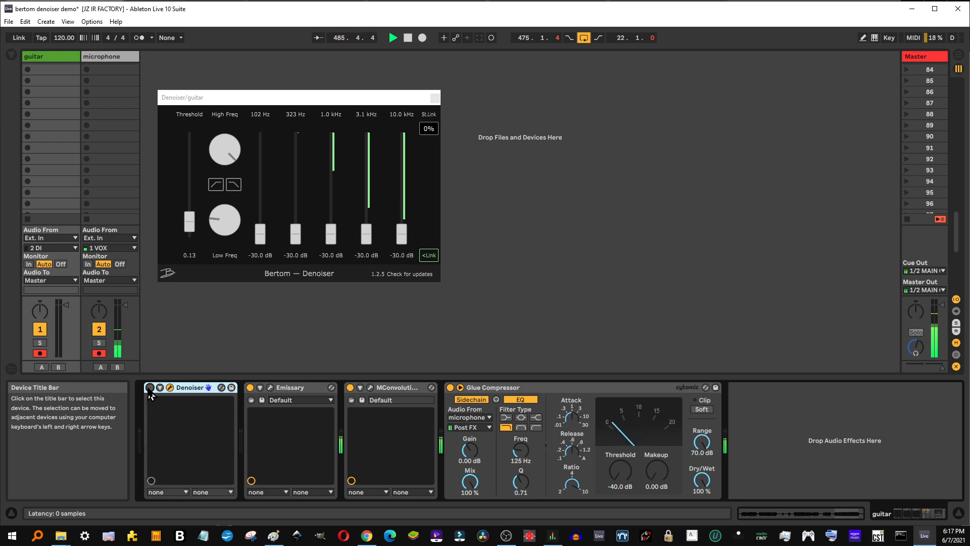
pyautogui.click(150, 388)
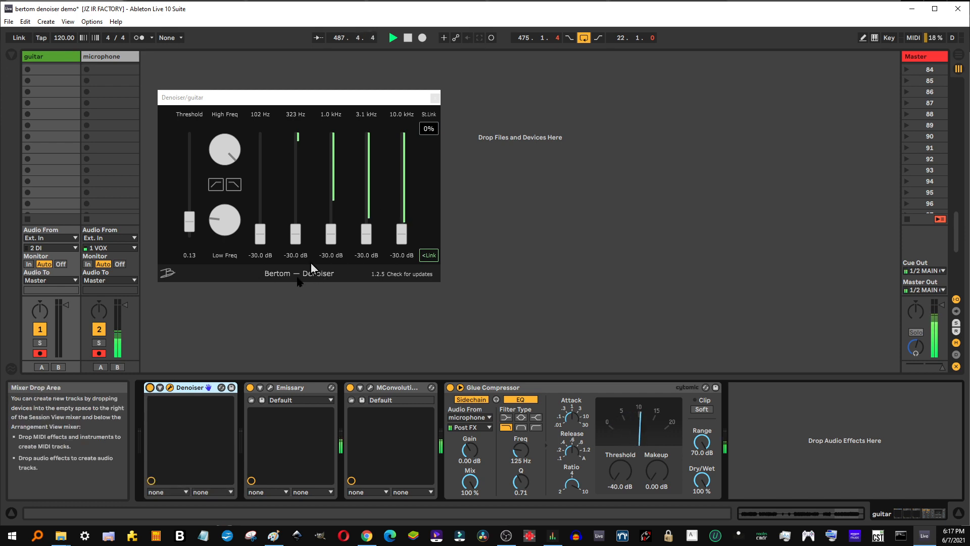
pyautogui.click(149, 388)
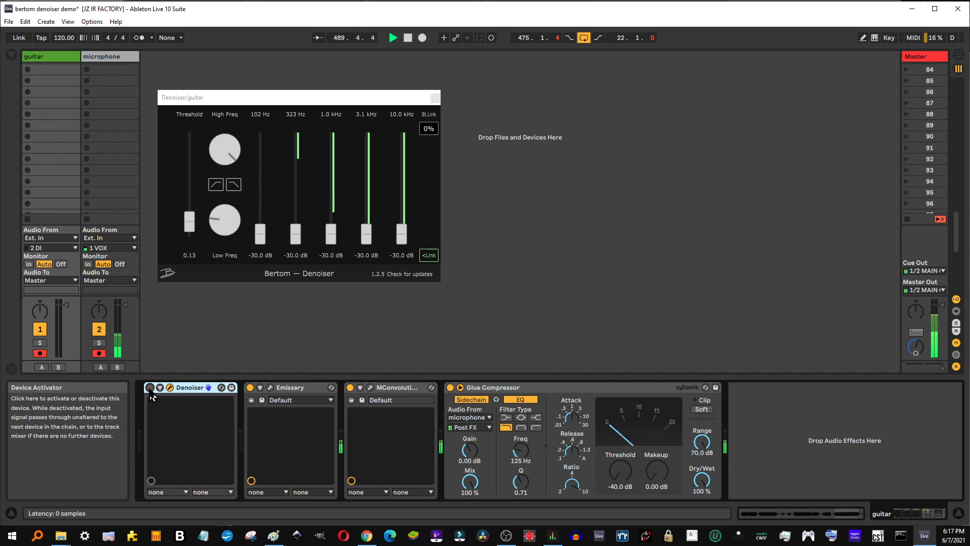
pyautogui.click(150, 389)
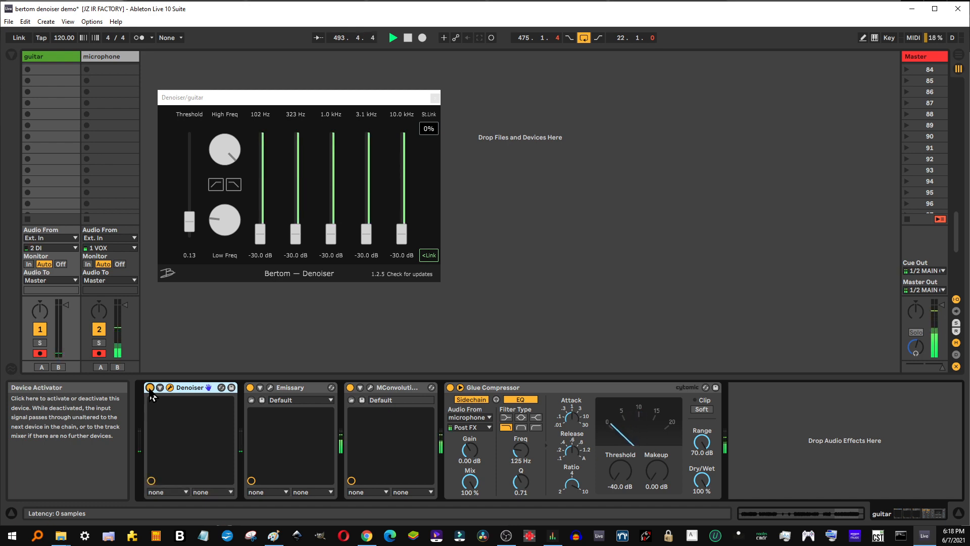
# Open MConvolutionEZ on the guitar track and choose the PANT3RA - VULGAR DISPLAY OF POW3R impulse response folder.
pyautogui.click(370, 387)
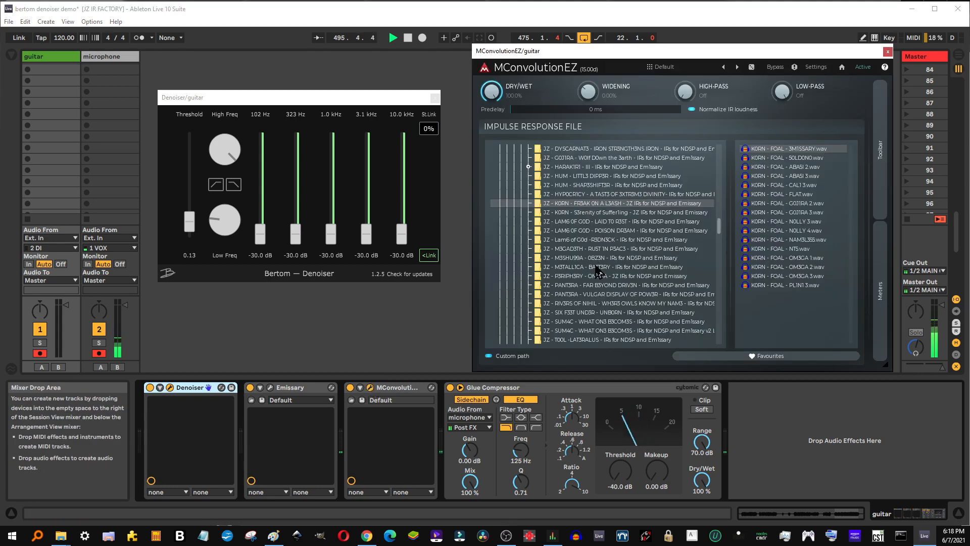
pyautogui.click(590, 286)
pyautogui.click(591, 294)
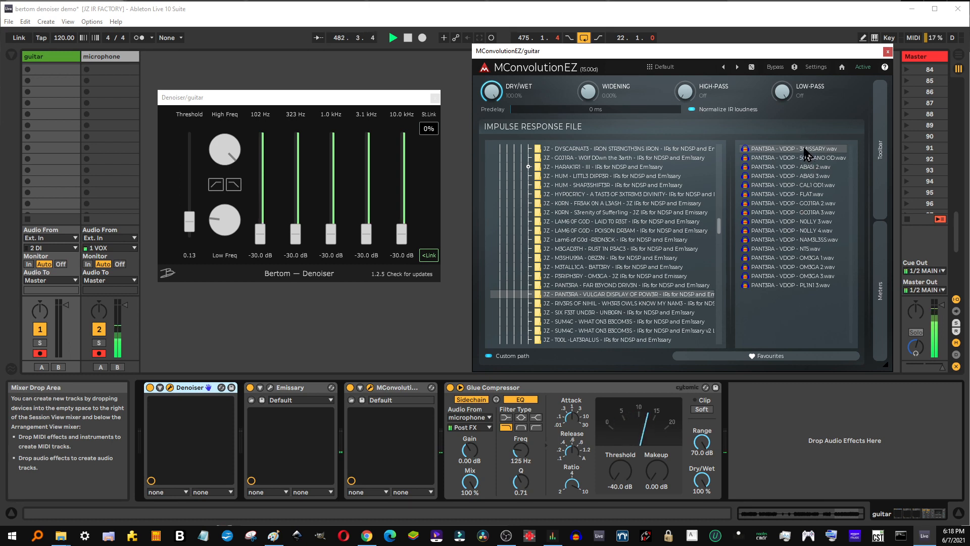
# Show the guitar track's Emissary amp window, hide it again, and return to the selected PANT3RA impulse response folder.
pyautogui.click(272, 387)
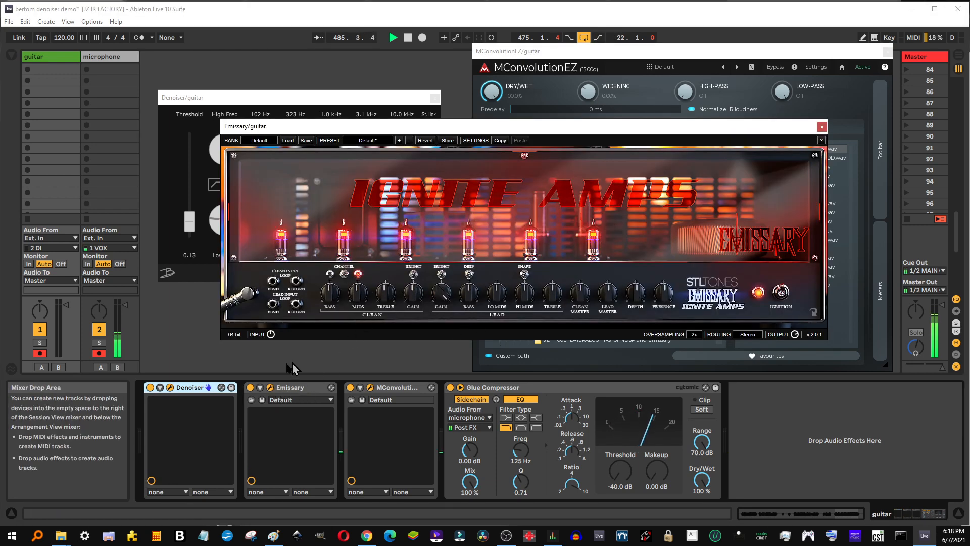
pyautogui.click(272, 388)
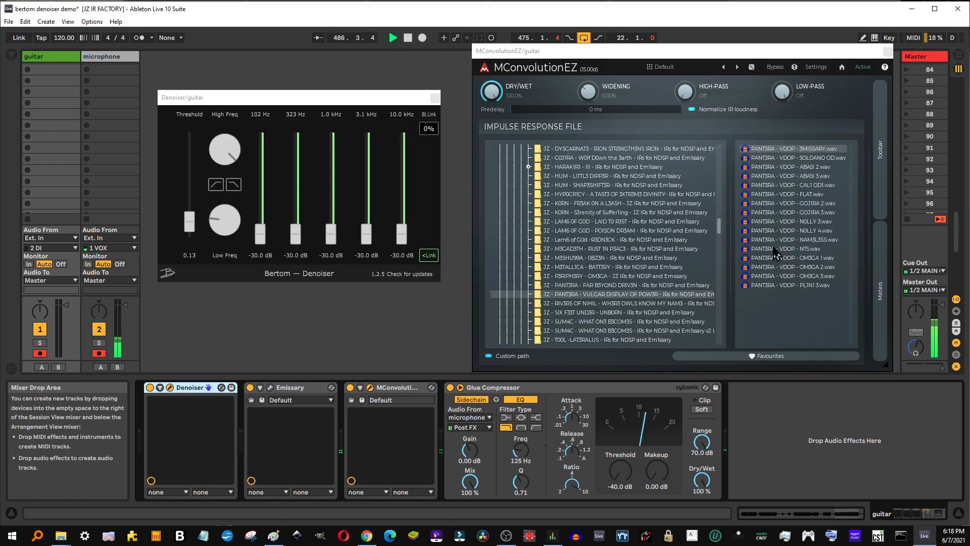
pyautogui.click(616, 295)
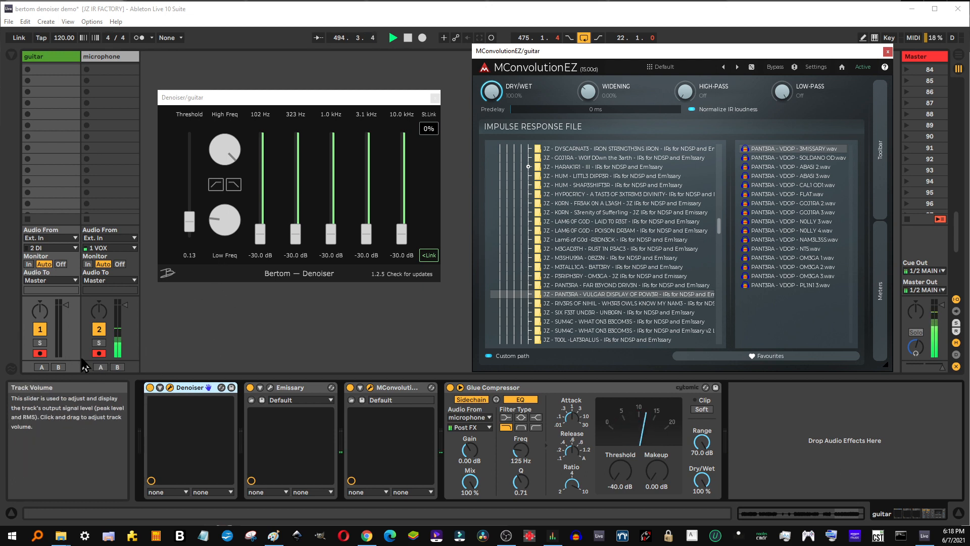
# Disarm recording on the microphone track and deactivate the guitar track's Denoiser.
pyautogui.click(99, 355)
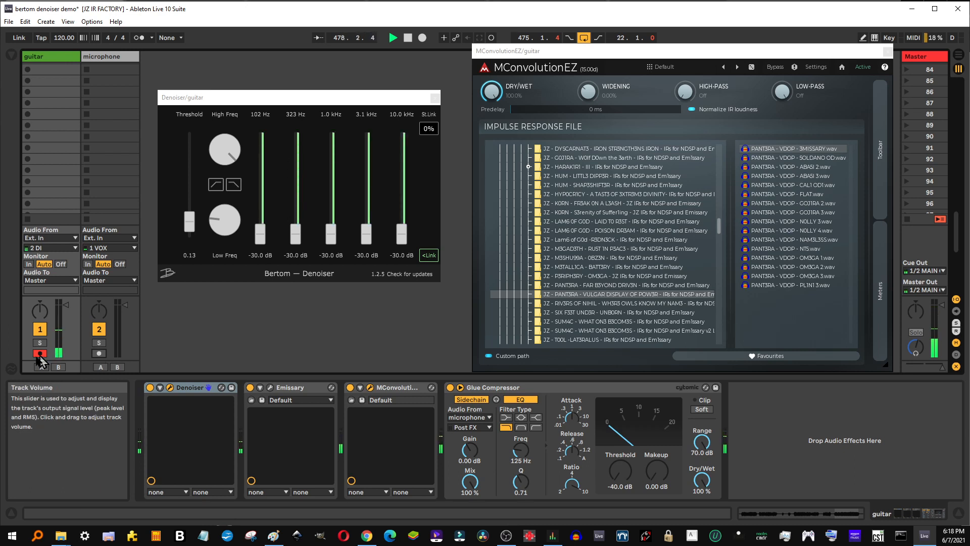
pyautogui.click(149, 387)
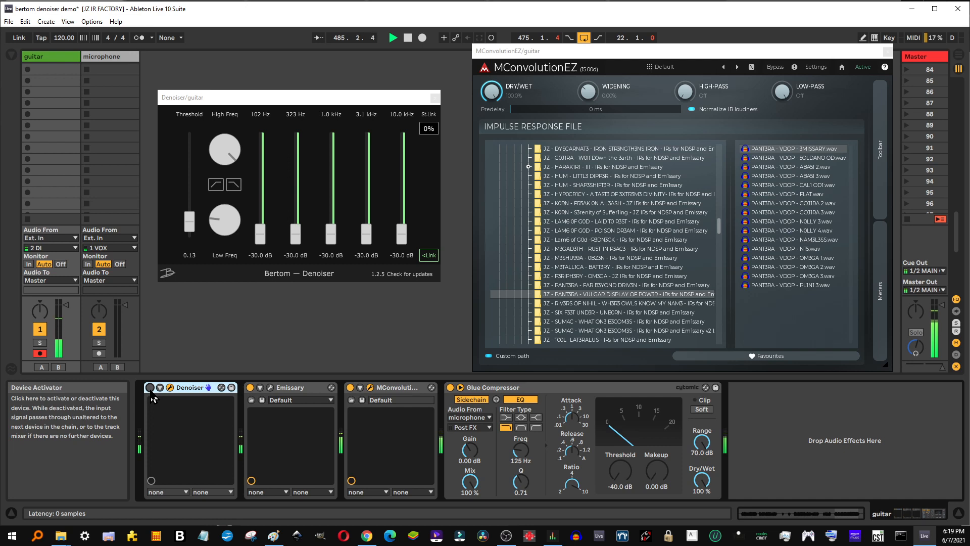
# Disarm and re-arm the guitar track, then audition the guitar alone with Denoiser on and off.
pyautogui.click(39, 354)
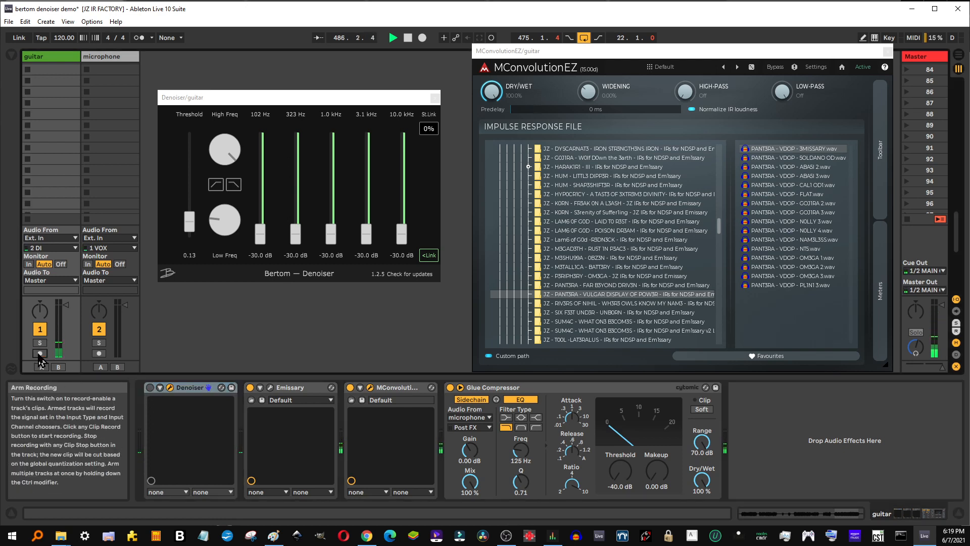
pyautogui.click(40, 354)
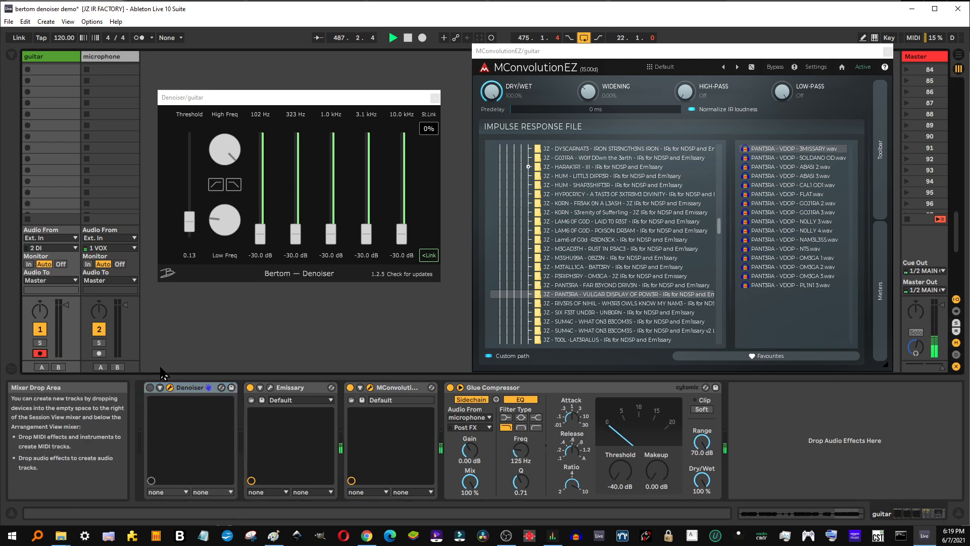
pyautogui.click(150, 388)
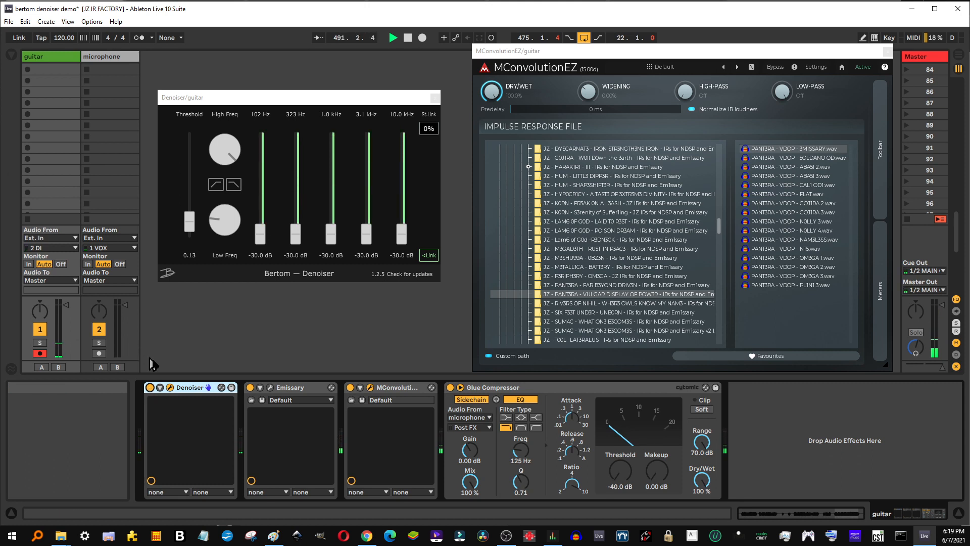
pyautogui.click(150, 388)
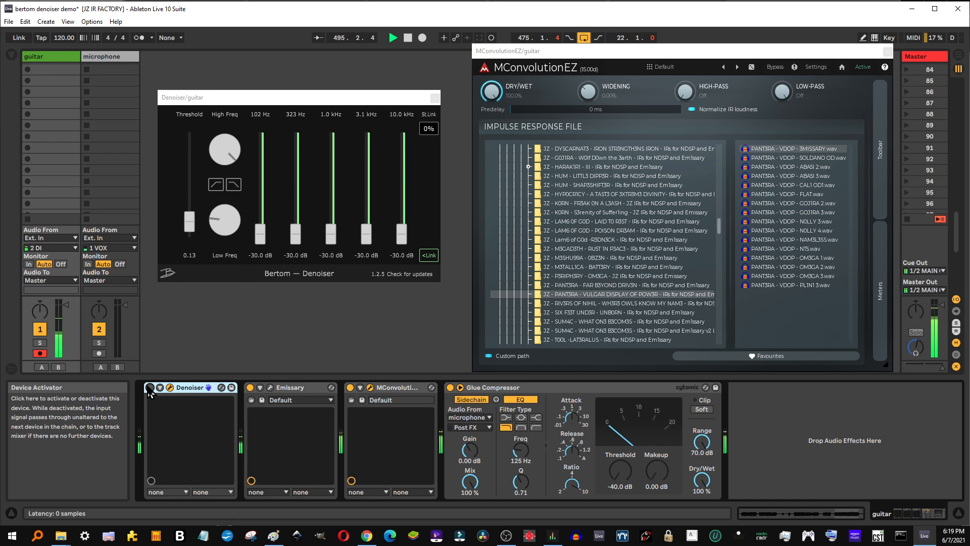
# Arm the microphone track alongside the guitar track and reactivate the guitar track's Denoiser.
pyautogui.click(100, 354)
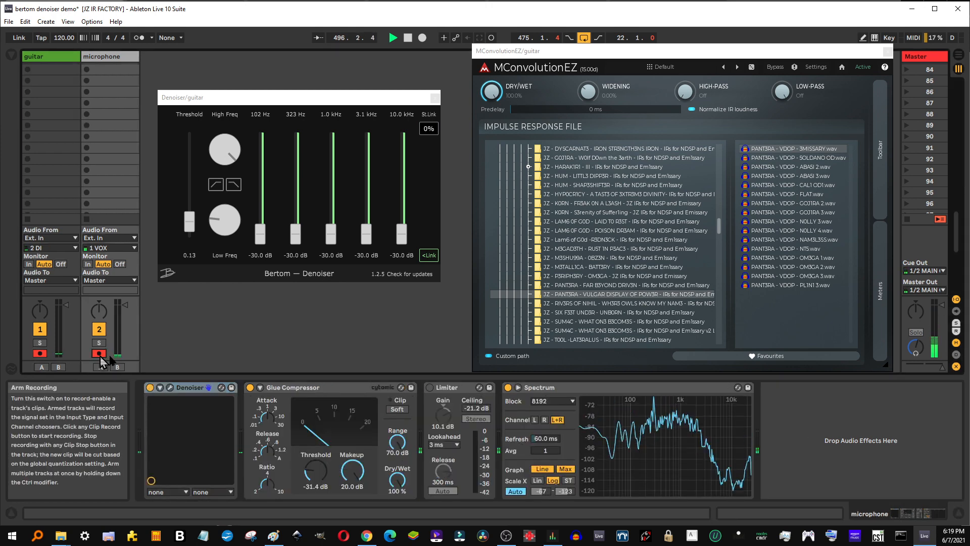
pyautogui.click(42, 58)
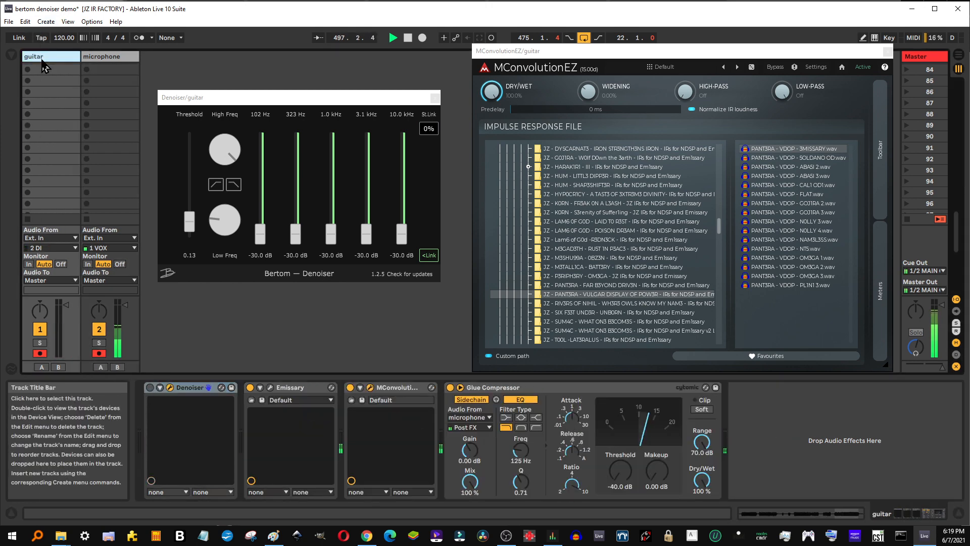
pyautogui.click(149, 387)
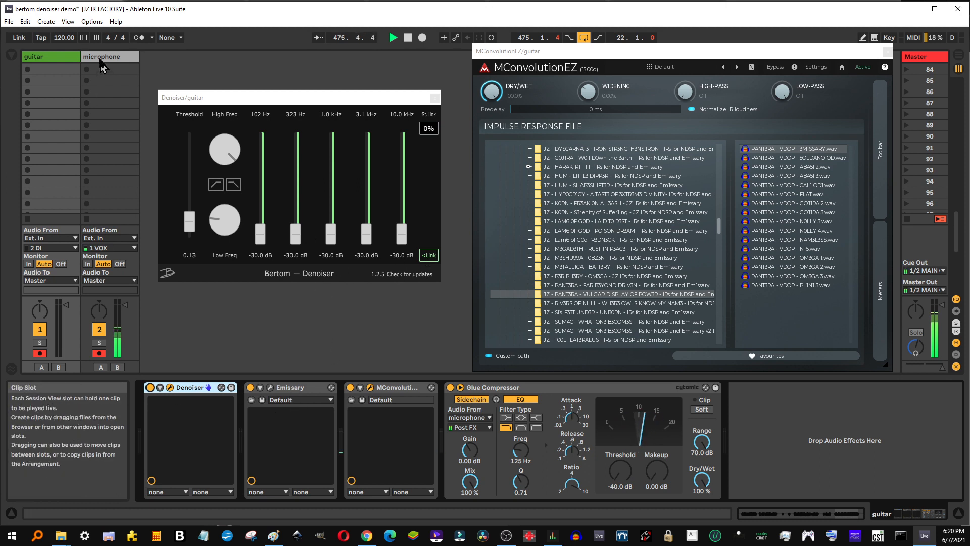
# Check the delay compensation options, the guitar track's Denoiser latency, and the Master track's device chain.
pyautogui.click(89, 23)
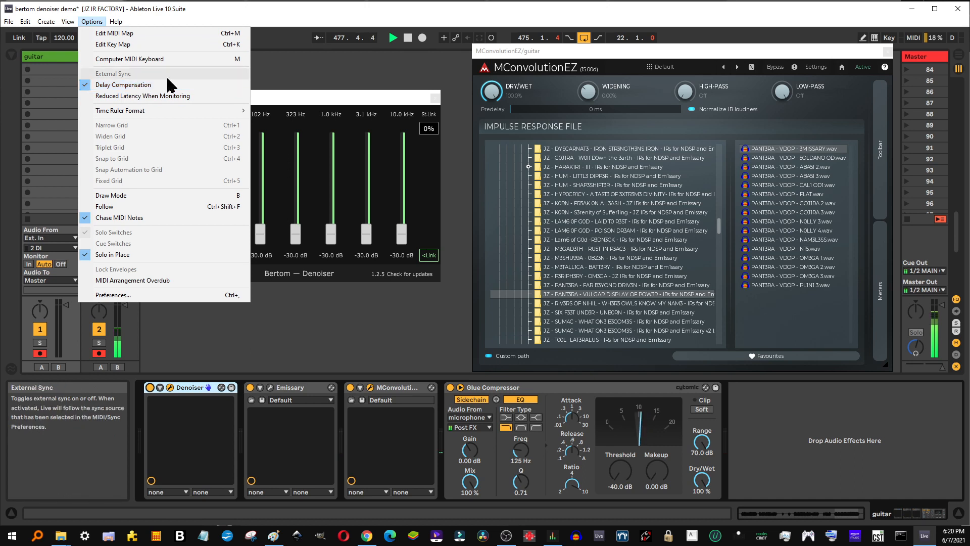
pyautogui.click(295, 67)
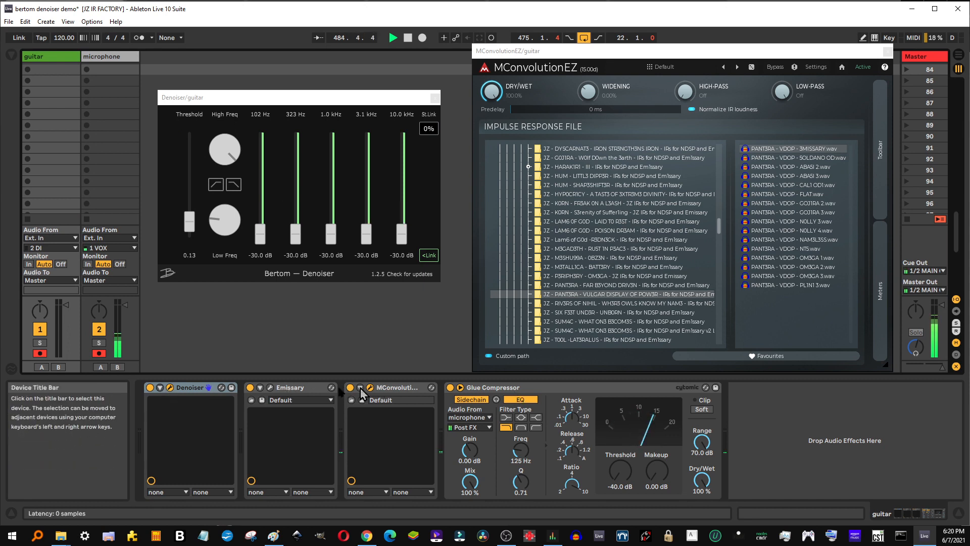
pyautogui.click(184, 388)
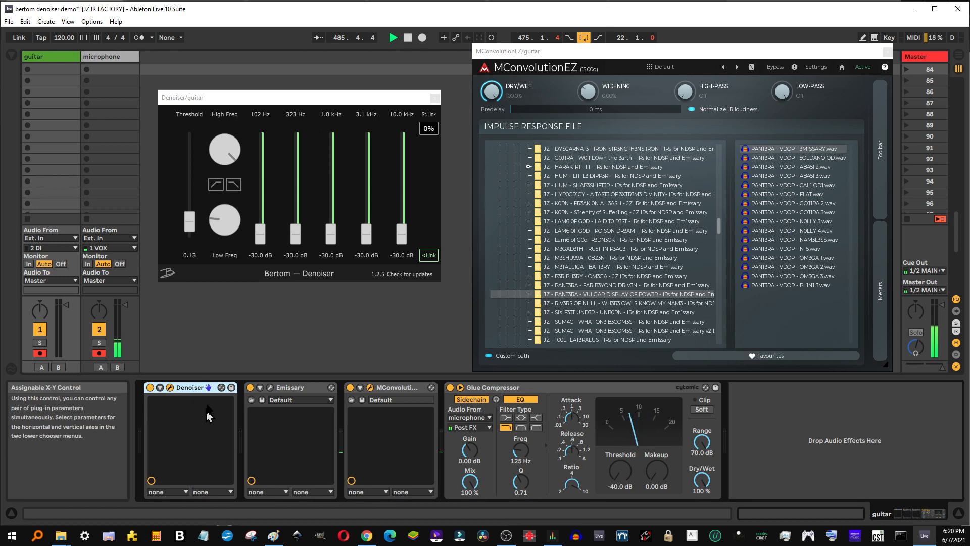
pyautogui.click(924, 59)
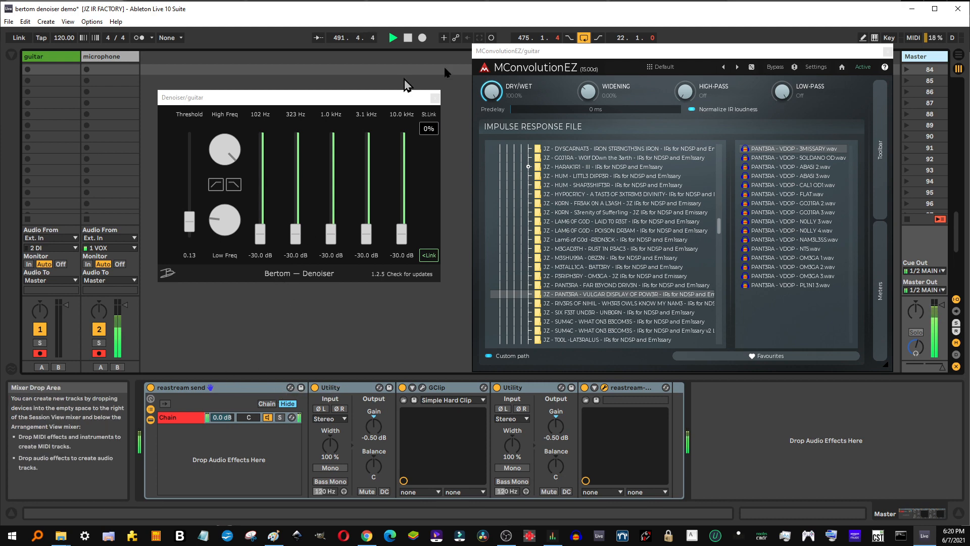
# Check the Denoiser's latency on the microphone track and compare the microphone sound with Denoiser off and on.
pyautogui.click(90, 59)
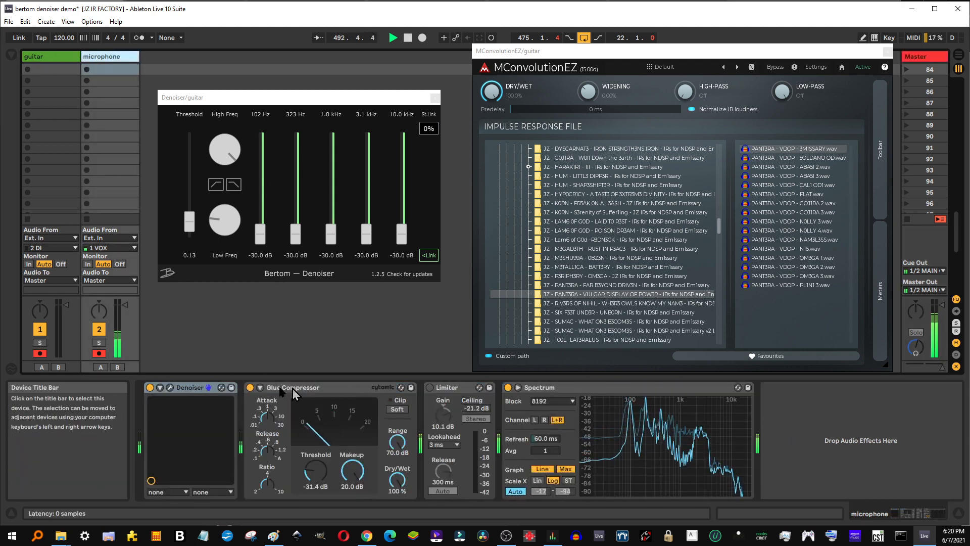
pyautogui.click(182, 387)
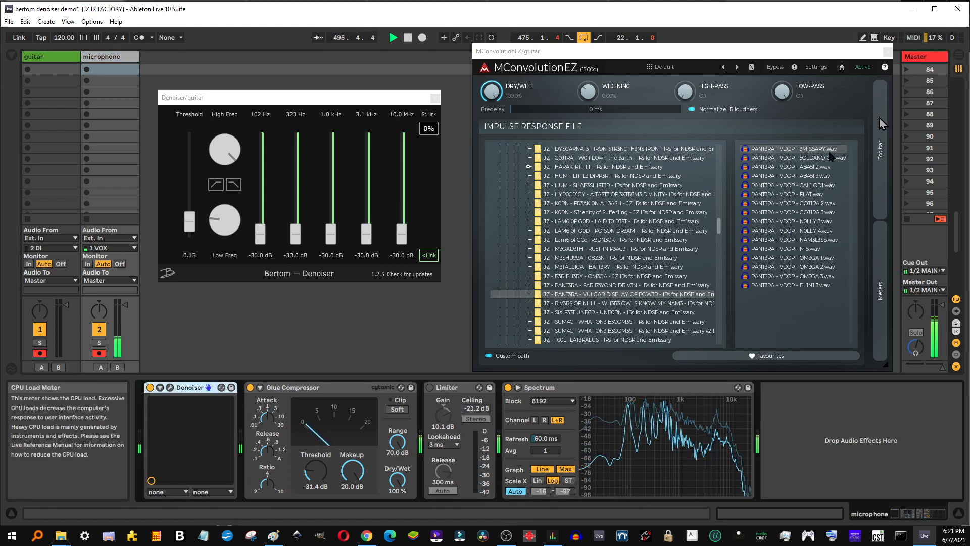
pyautogui.click(149, 388)
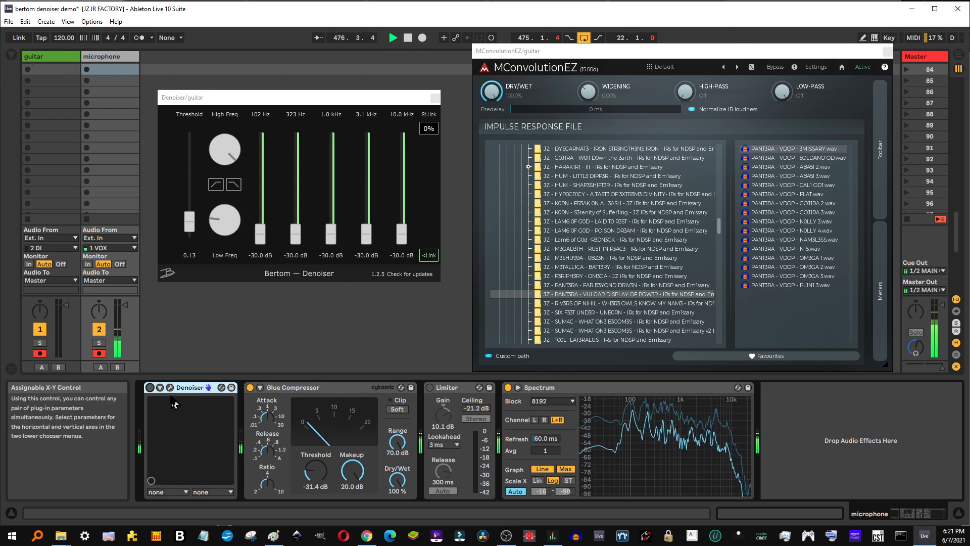
pyautogui.click(149, 387)
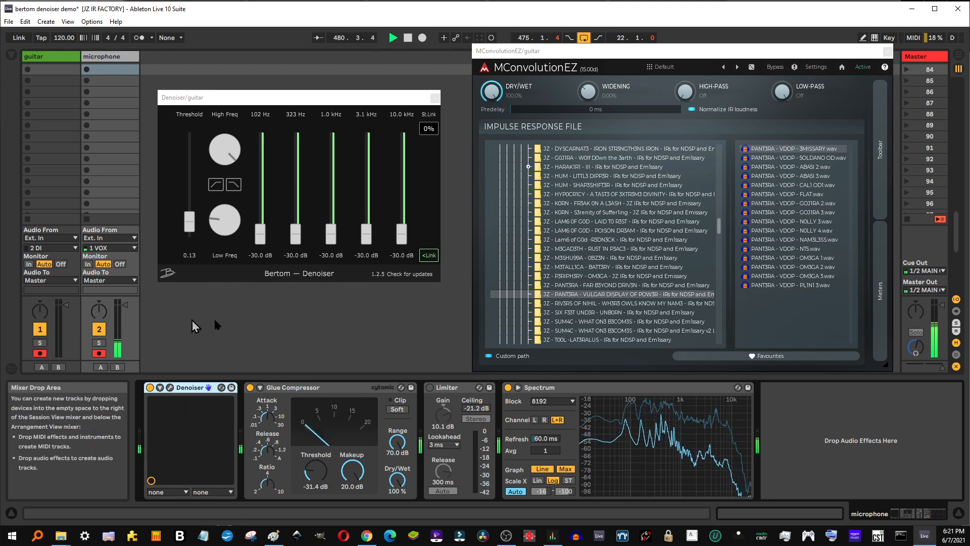
# Open the Bertom Audio website from the guitar Denoiser window, look through its plug-in list, and return to Ableton Live.
pyautogui.click(165, 277)
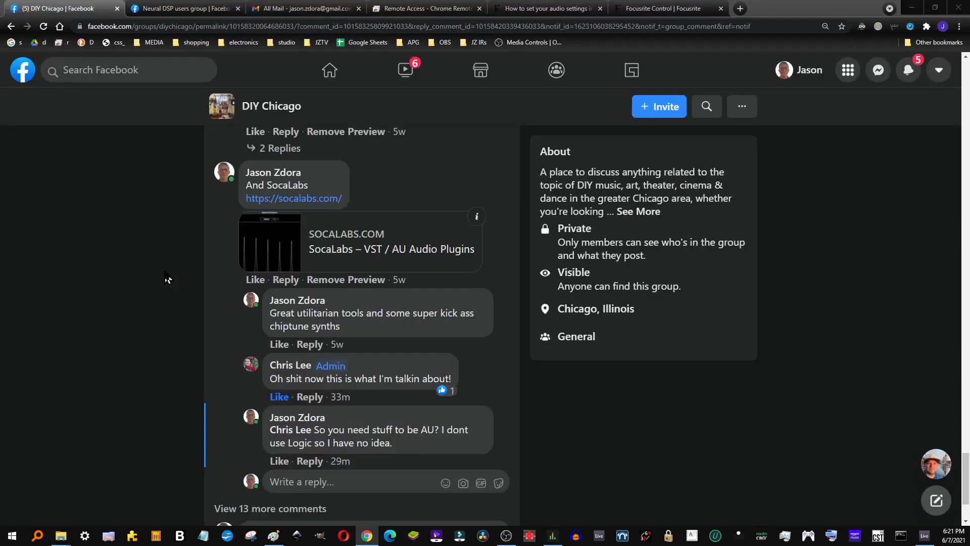
pyautogui.scroll(-3, 617, 207)
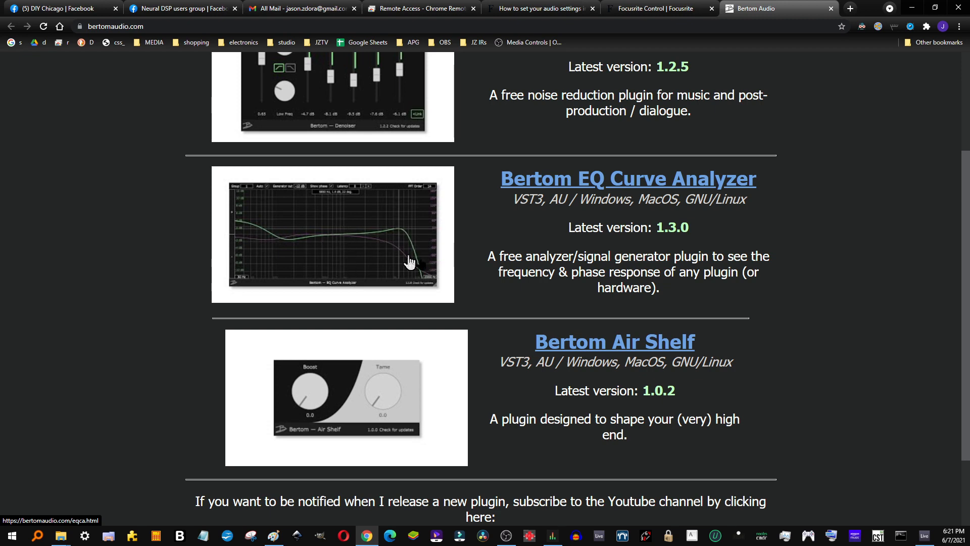
pyautogui.scroll(-2, 514, 367)
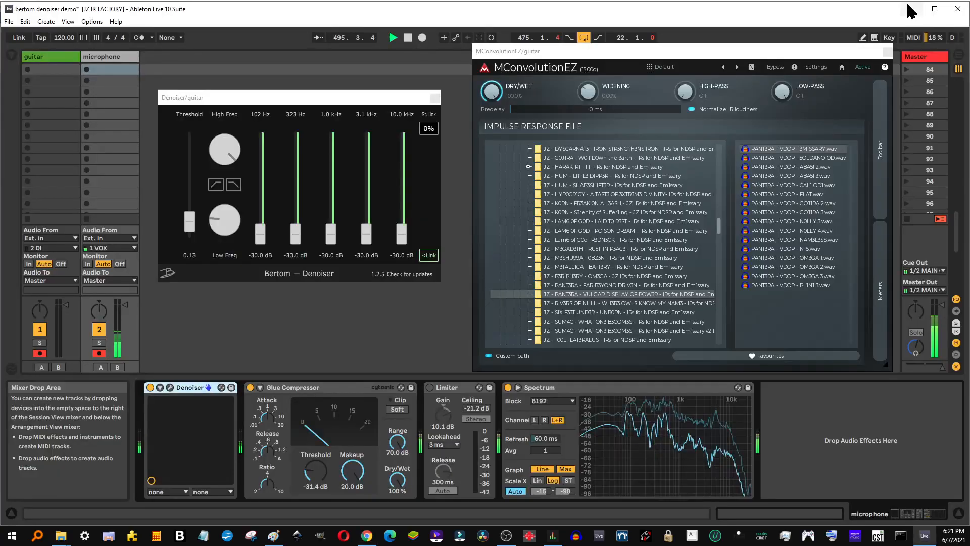
pyautogui.click(913, 8)
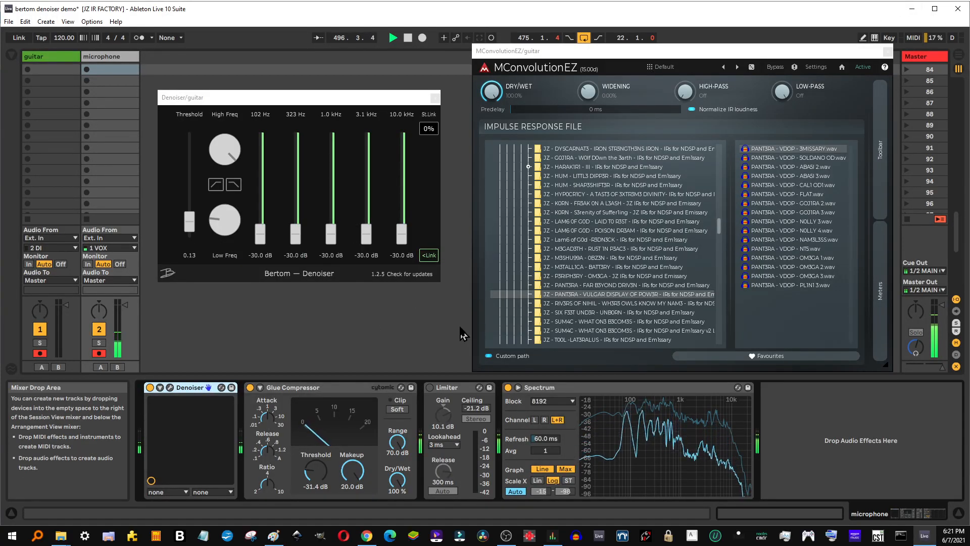